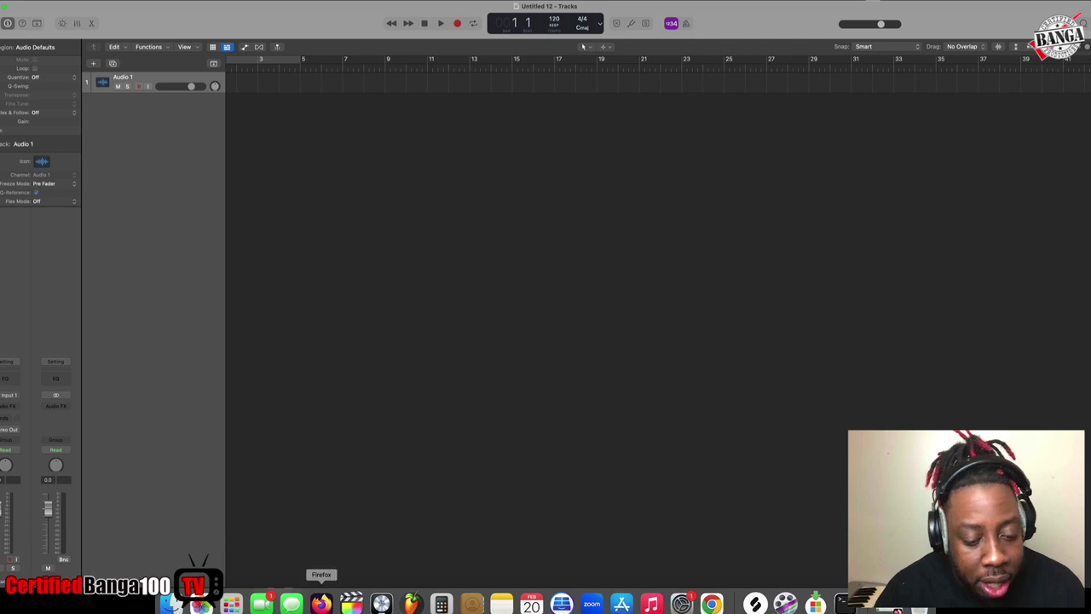
Step: Switch to Firefox, bring up the isrc.com SoundScan FAQ page and highlight the words on coverage throughout the United States and Canada
left_click(322, 604)
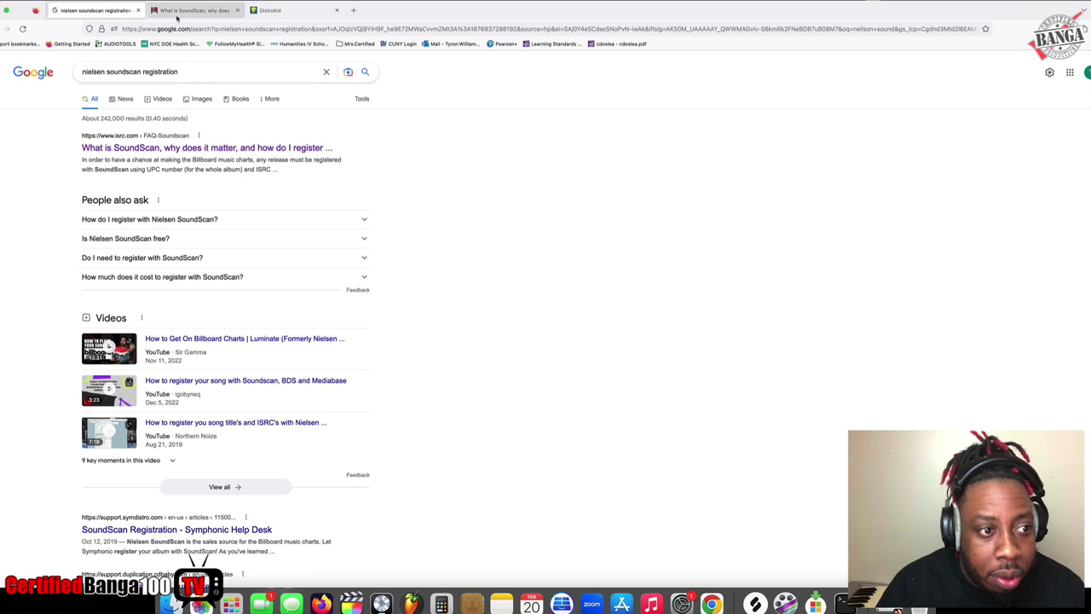
left_click(174, 12)
scroll(652, 166, "up", 5)
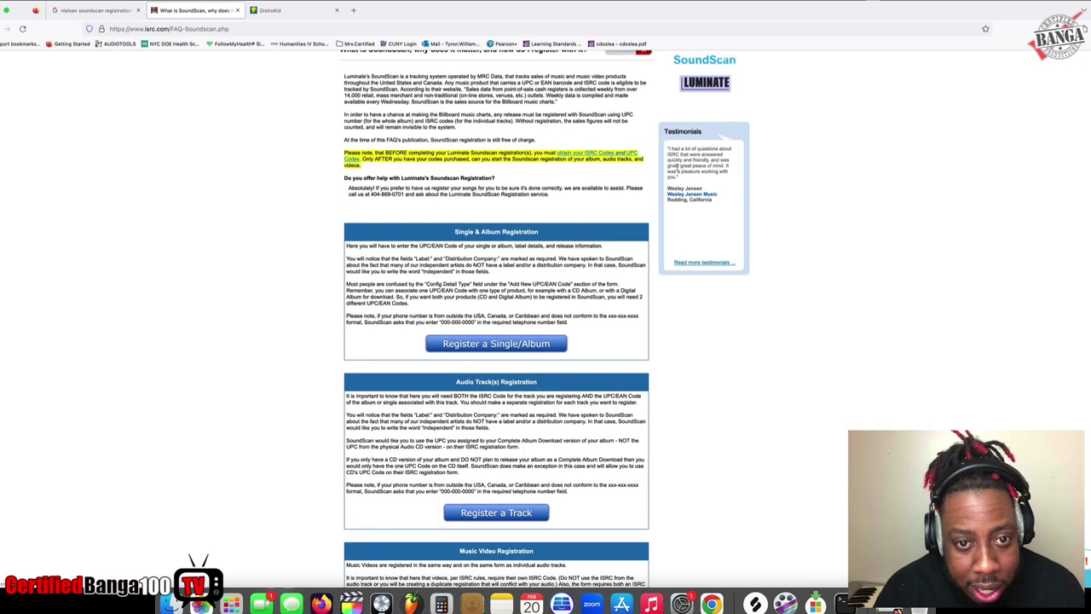
scroll(397, 254, "up", 1)
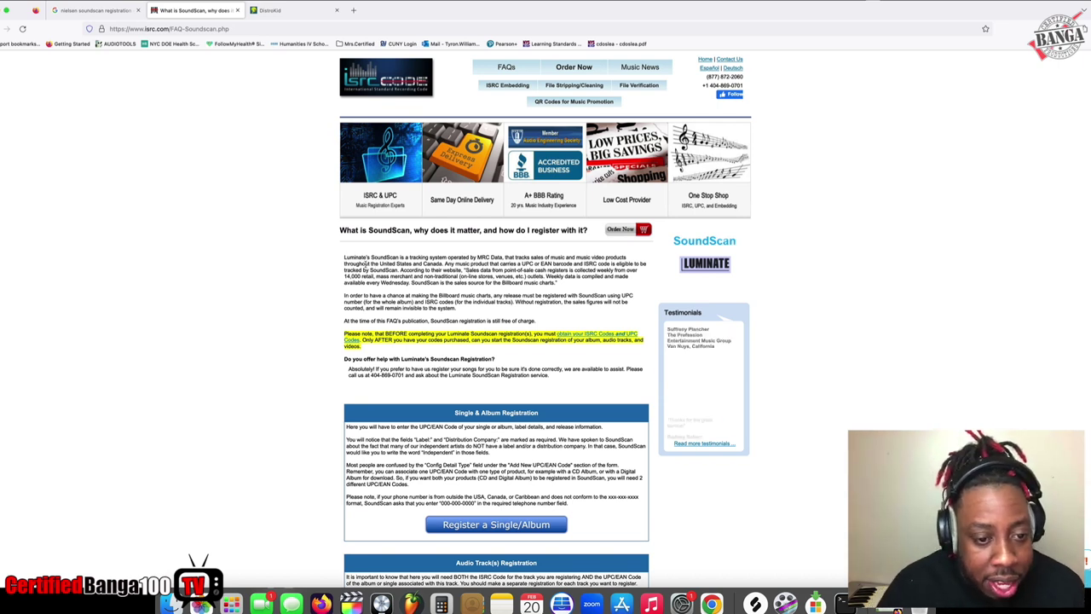
left_click_drag(349, 263, 442, 263)
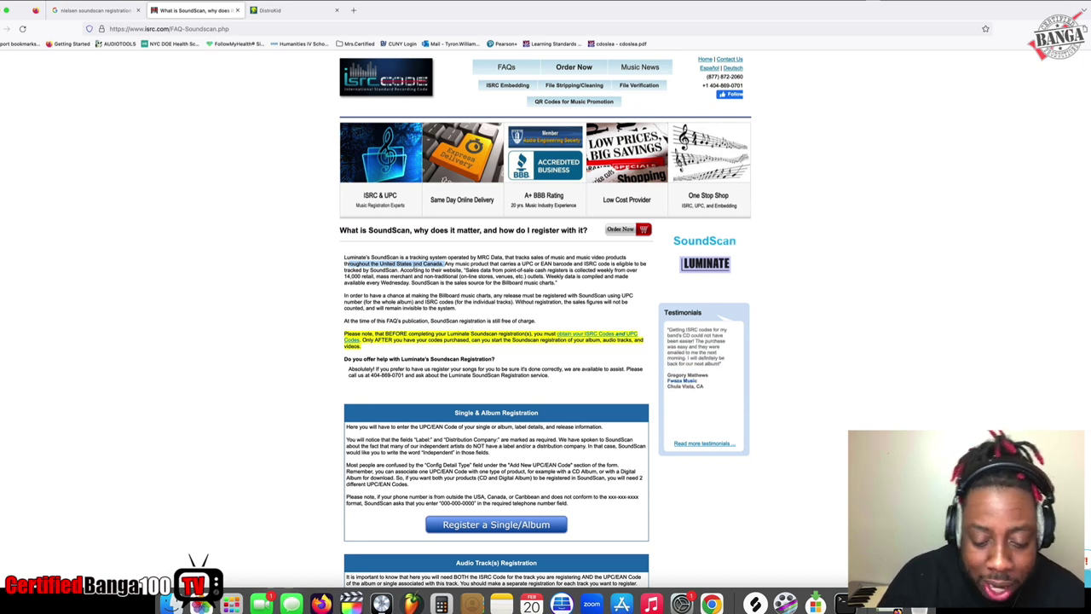
Step: Open the registration form for a track from the Audio Track(s) Registration section of the SoundScan FAQ
scroll(423, 275, "down", 5)
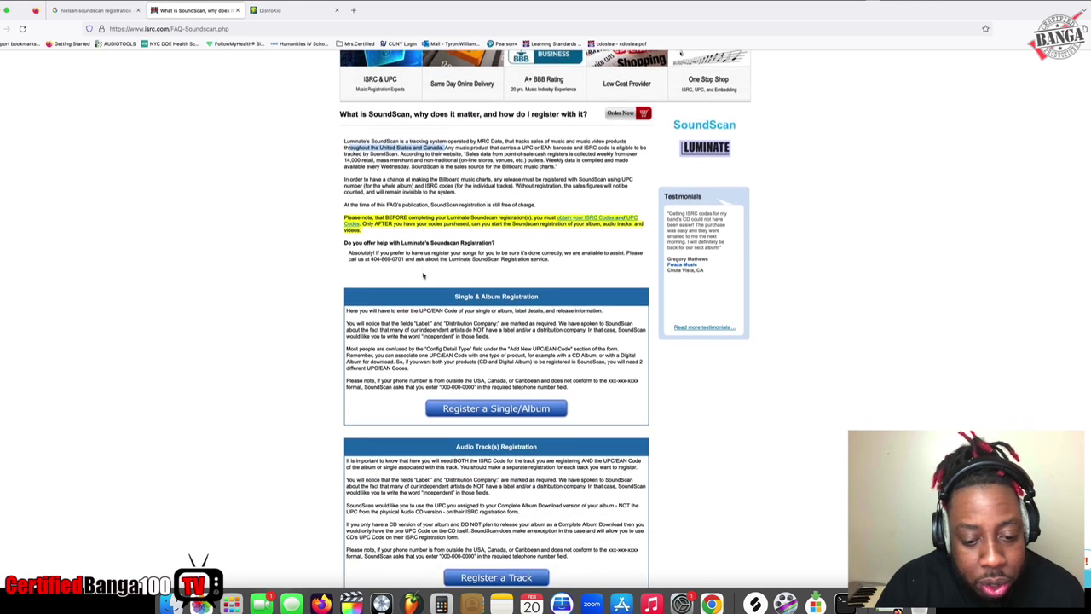
scroll(422, 275, "down", 5)
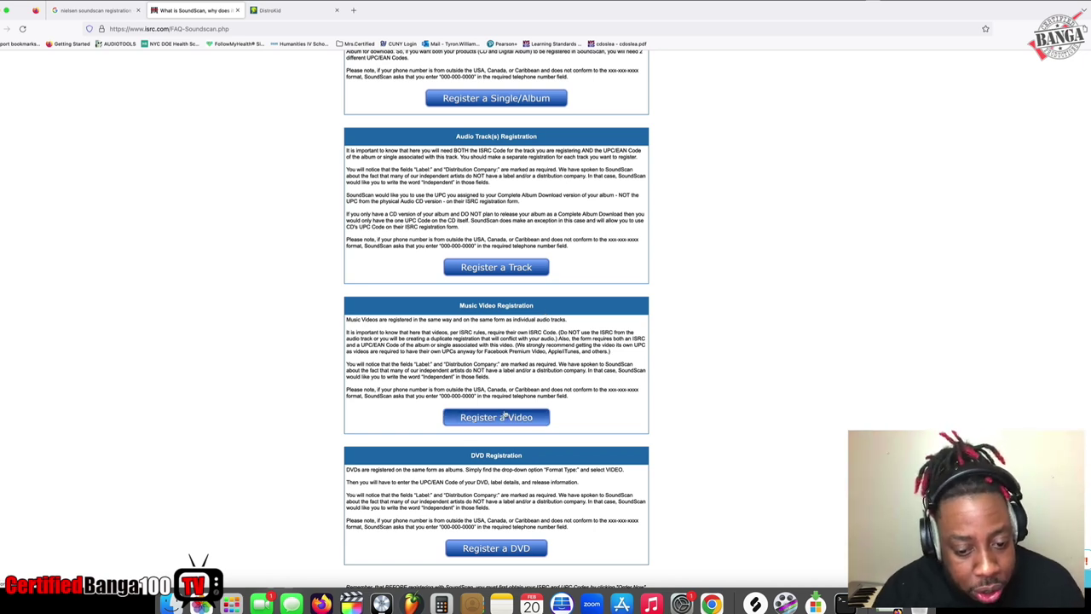
scroll(510, 412, "down", 3)
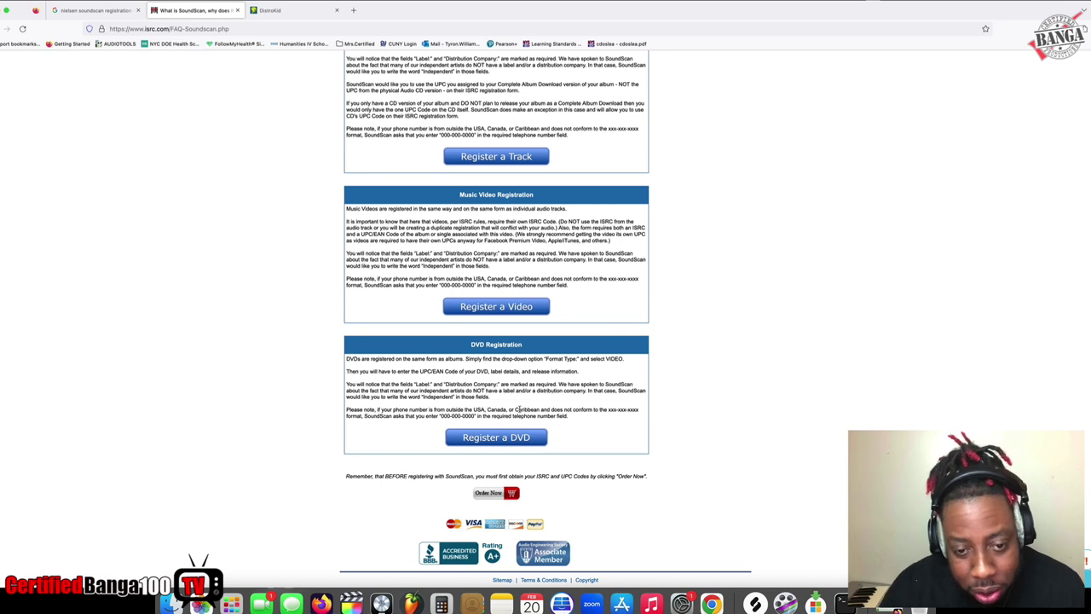
scroll(518, 409, "up", 4)
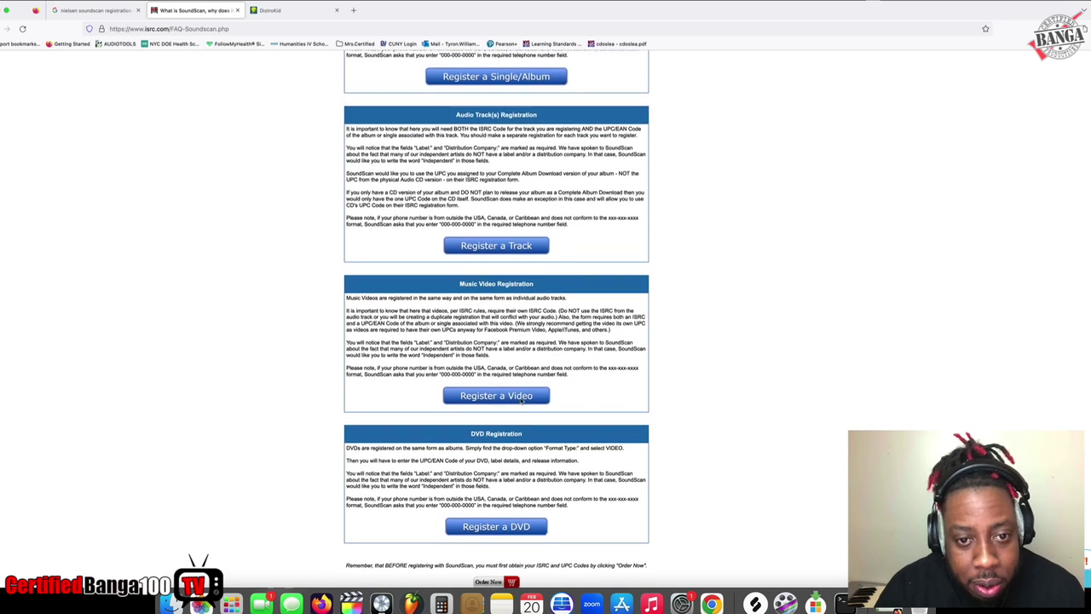
scroll(520, 400, "up", 3)
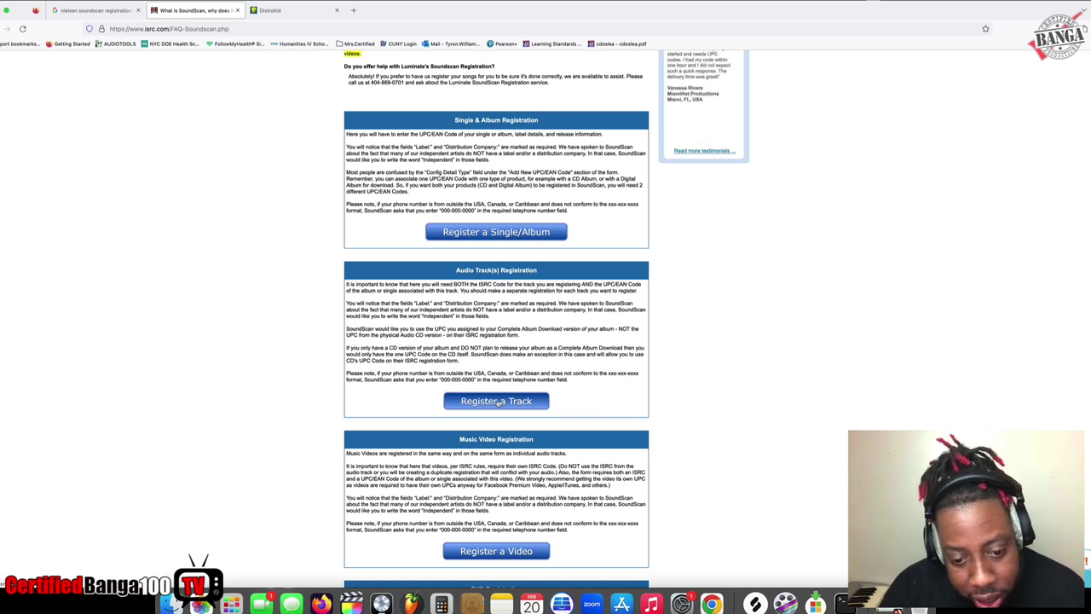
left_click(498, 402)
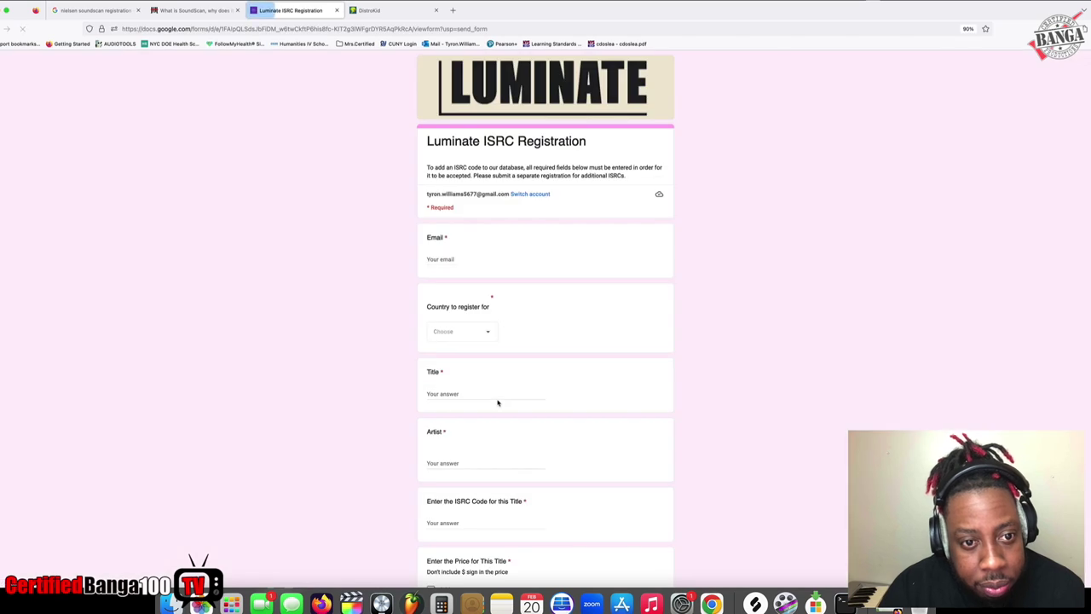
Step: Examine the instructions and the email, country, title, artist and ISRC code fields of the Luminate ISRC Registration form
scroll(489, 309, "down", 2)
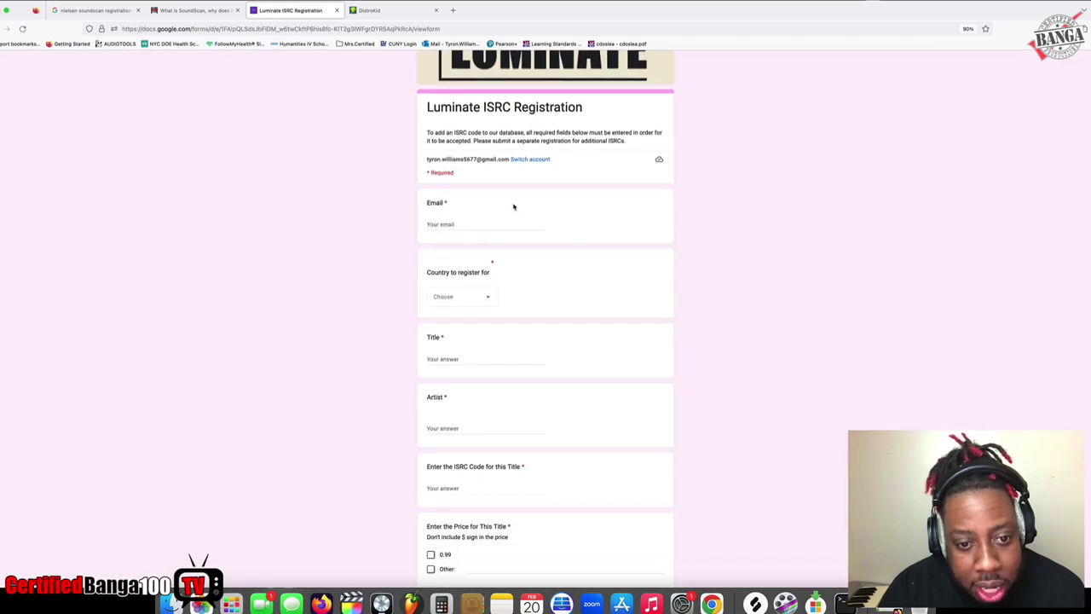
scroll(482, 124, "up", 1)
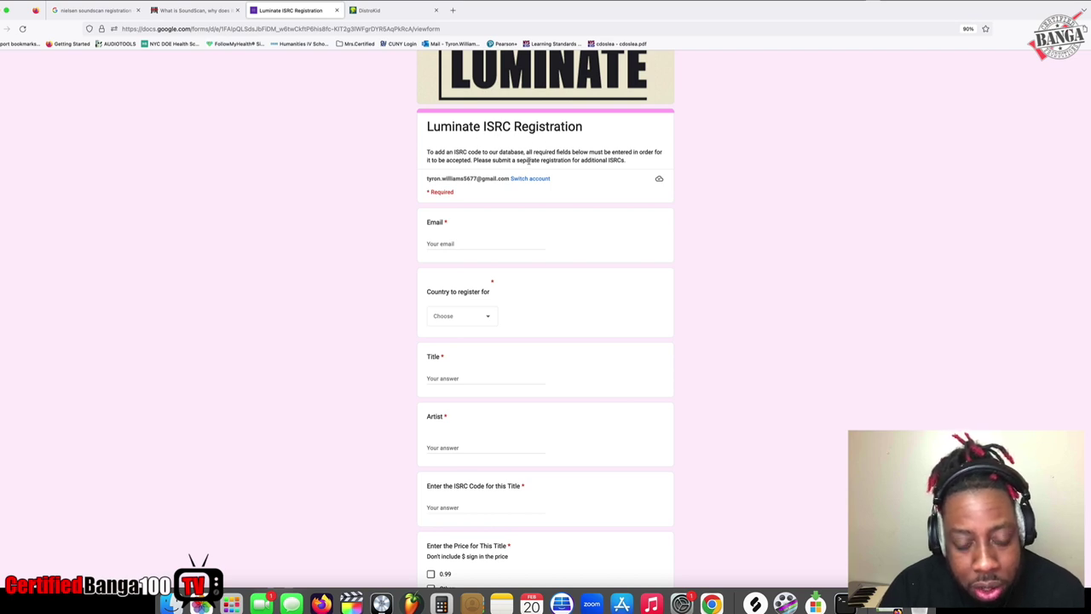
scroll(529, 167, "down", 2)
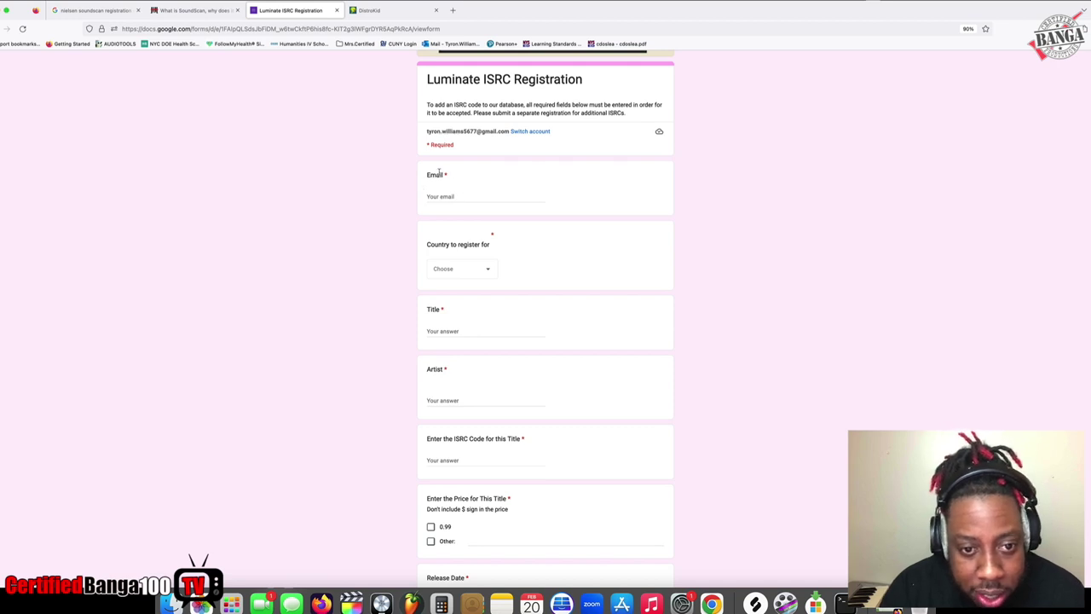
scroll(502, 193, "down", 2)
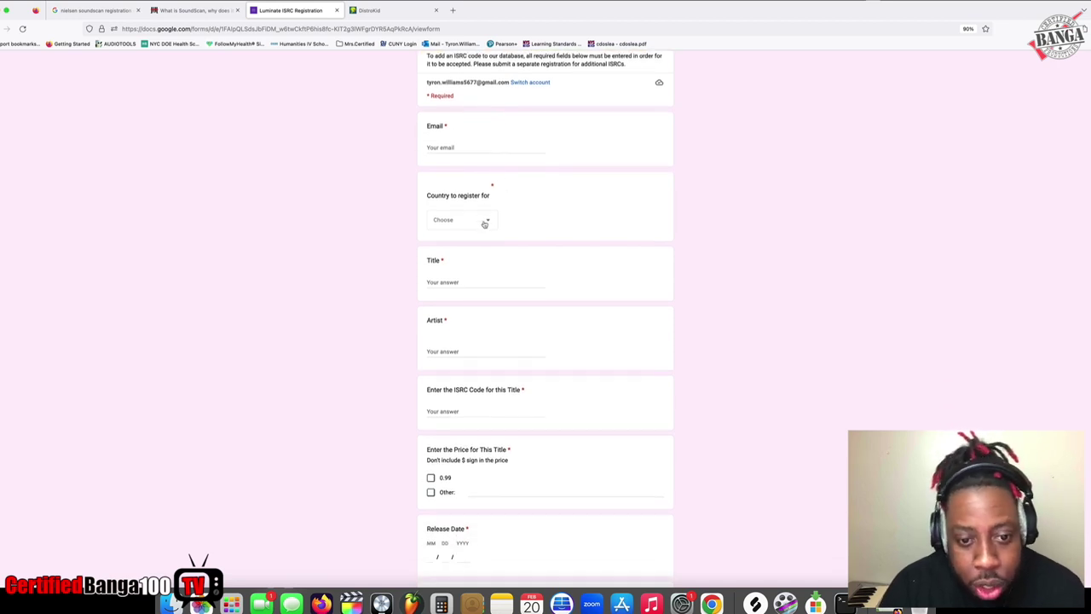
scroll(482, 224, "down", 2)
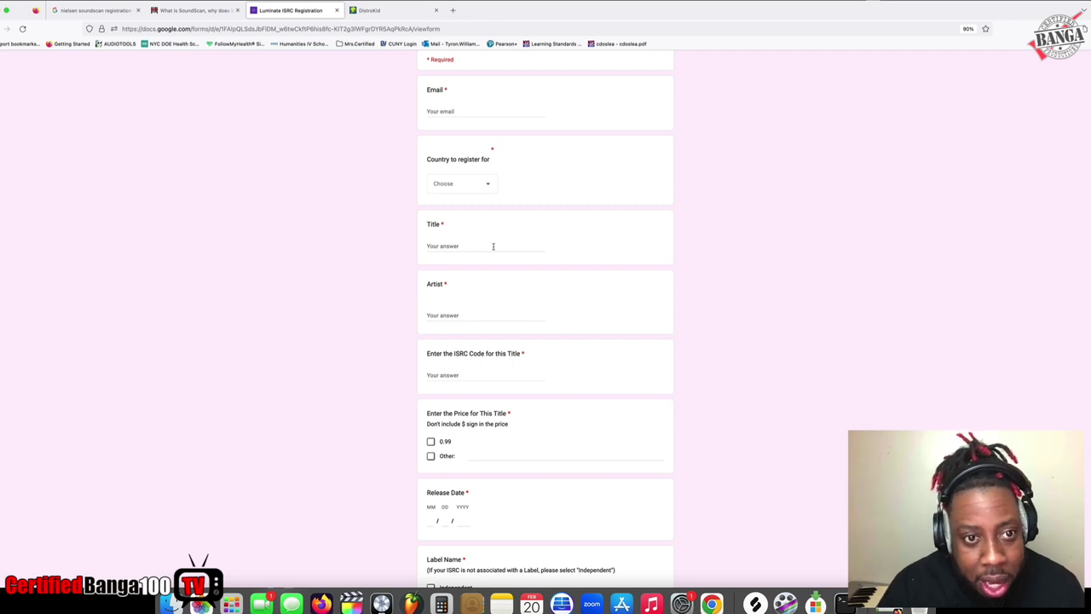
Step: Open the Time 2 Go single in DistroKid and locate its UPC, release date and ISRC code
left_click(375, 10)
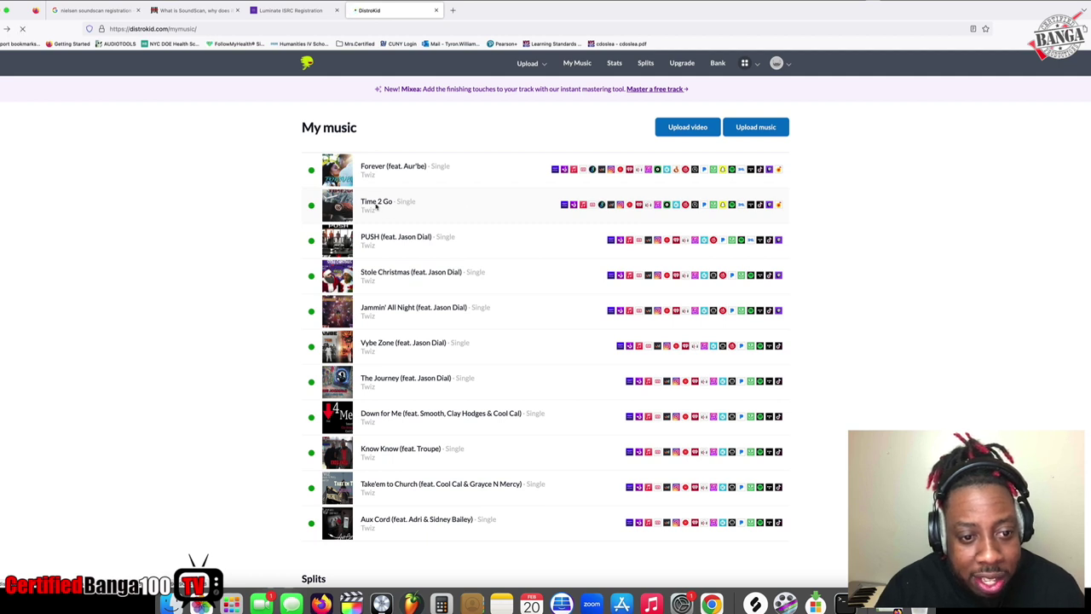
left_click(375, 203)
scroll(208, 151, "down", 2)
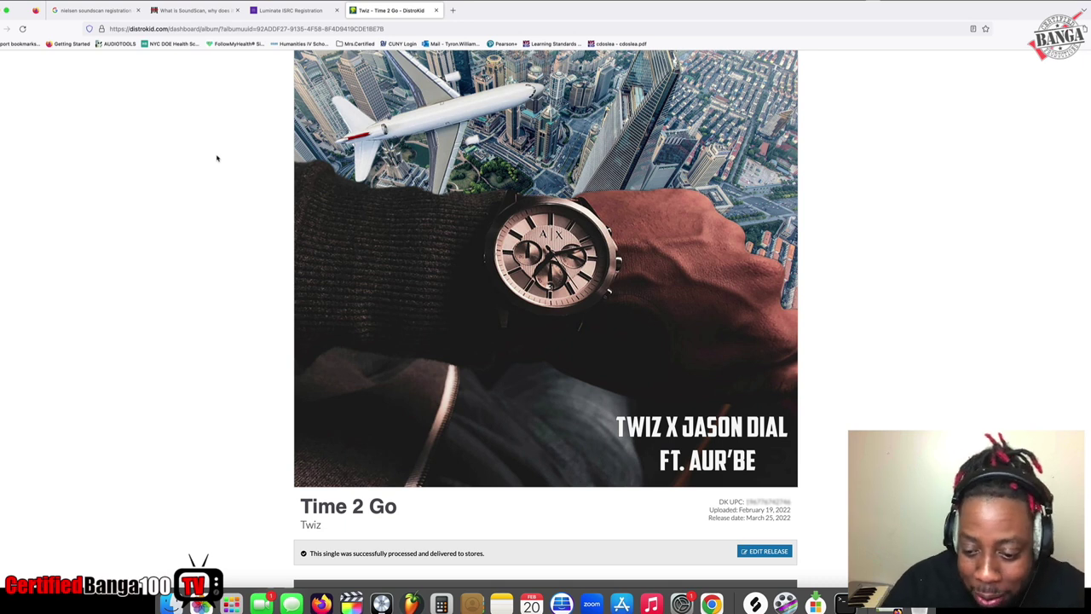
scroll(291, 143, "down", 5)
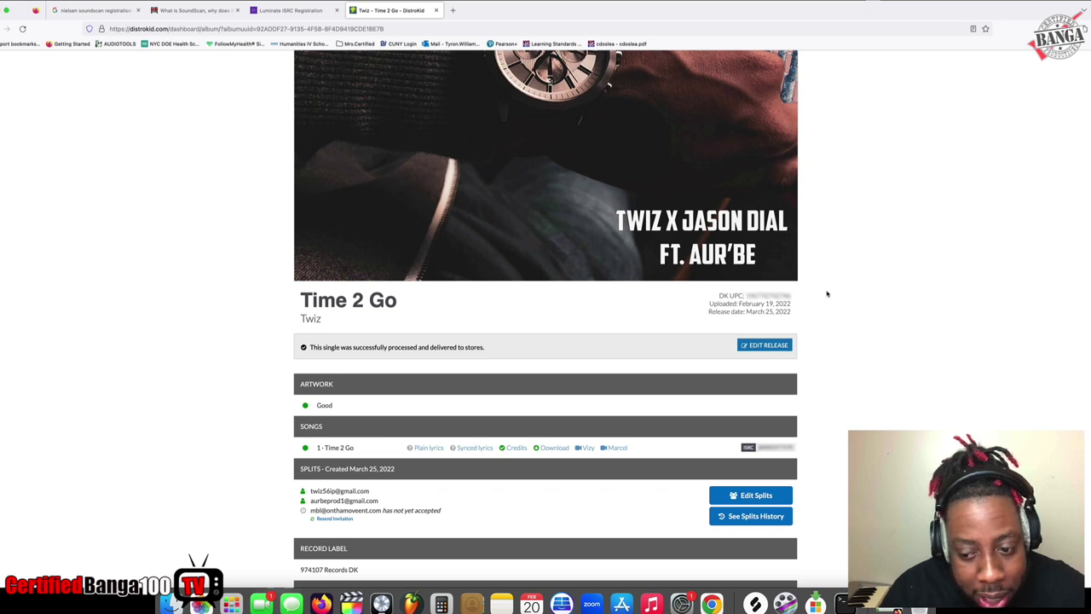
scroll(825, 294, "down", 1)
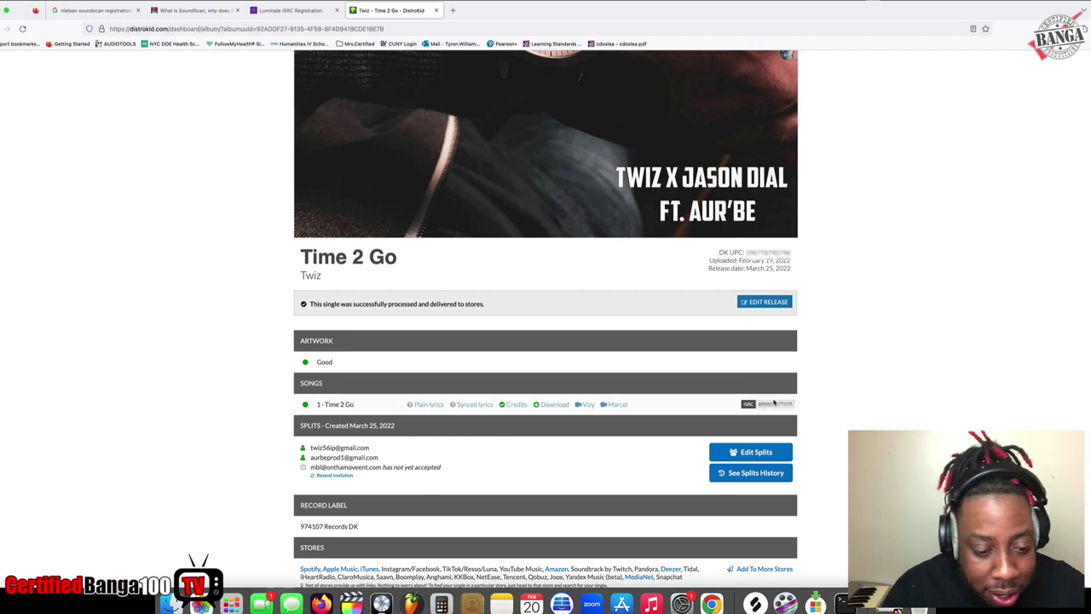
Step: Return to the Luminate form and examine the title, artist, ISRC code, price, release date, label name and distribution company fields
key("ctrl+shift+Tab")
scroll(409, 207, "down", 2)
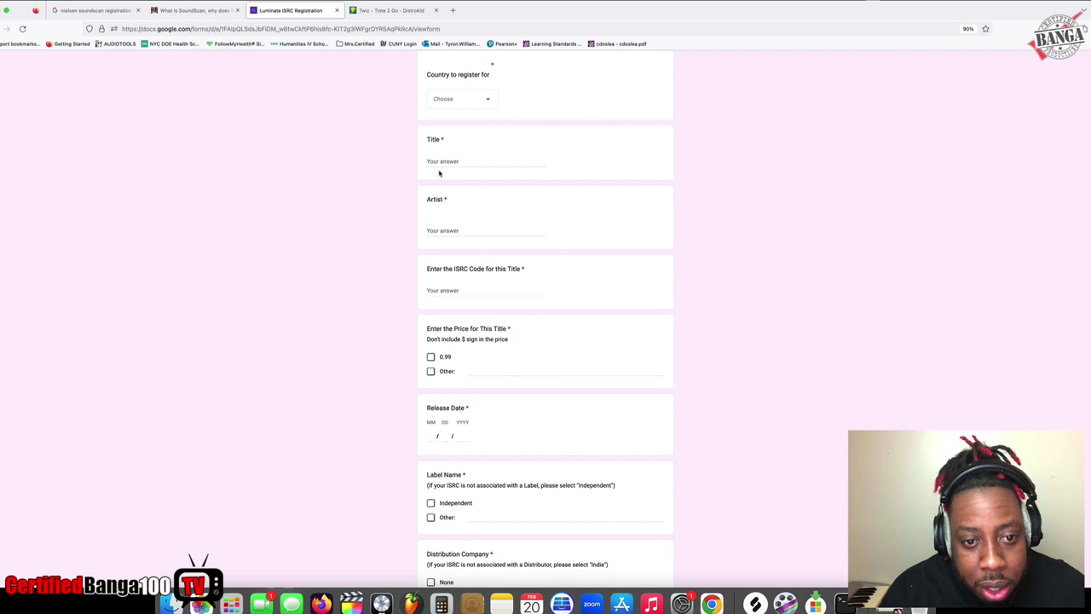
scroll(459, 186, "down", 1)
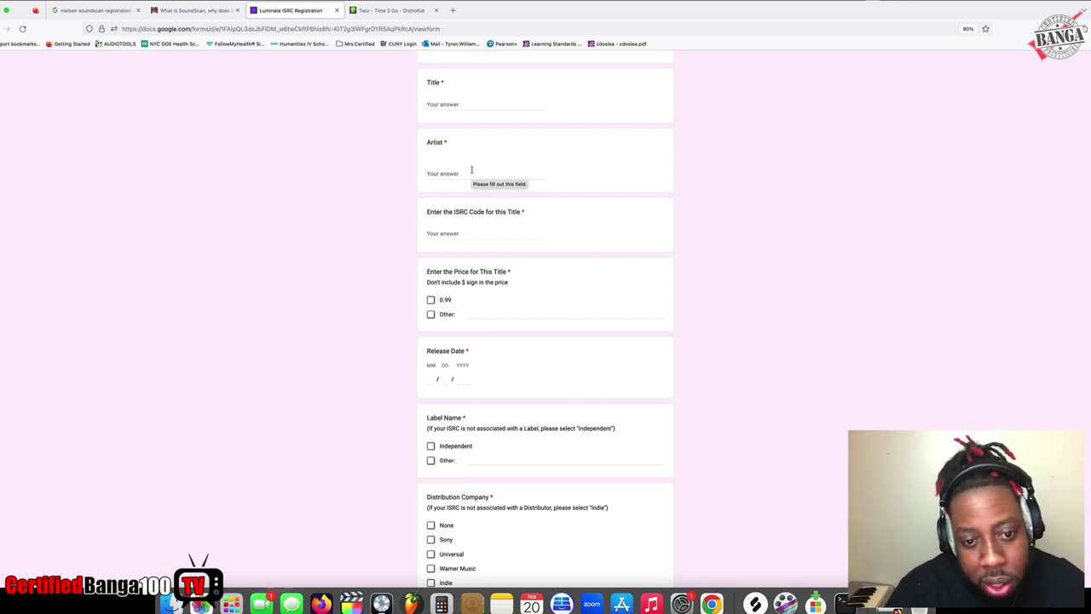
scroll(464, 172, "down", 1)
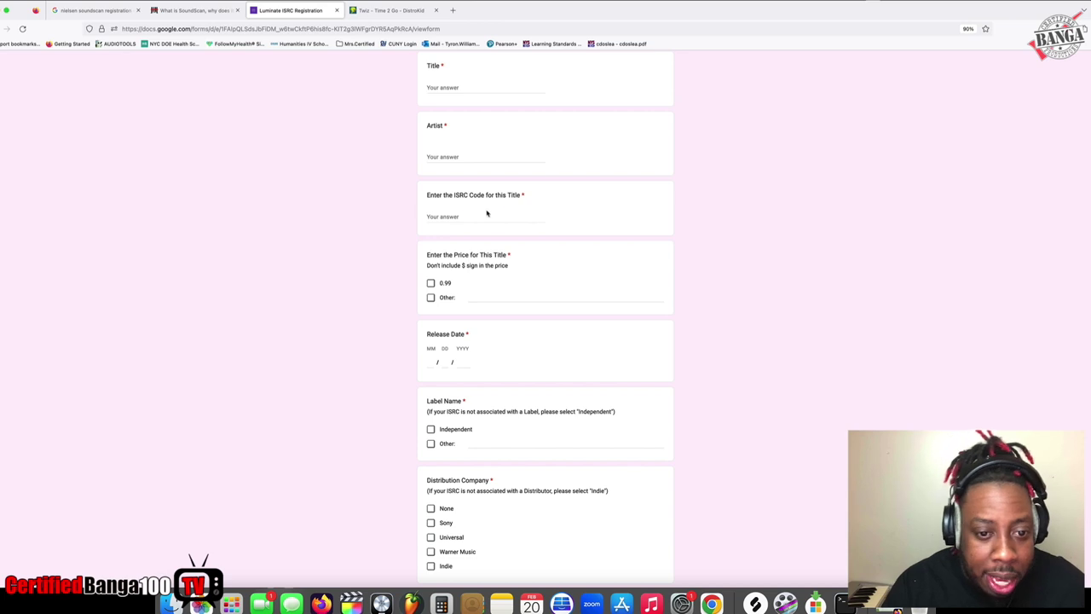
scroll(510, 226, "down", 1)
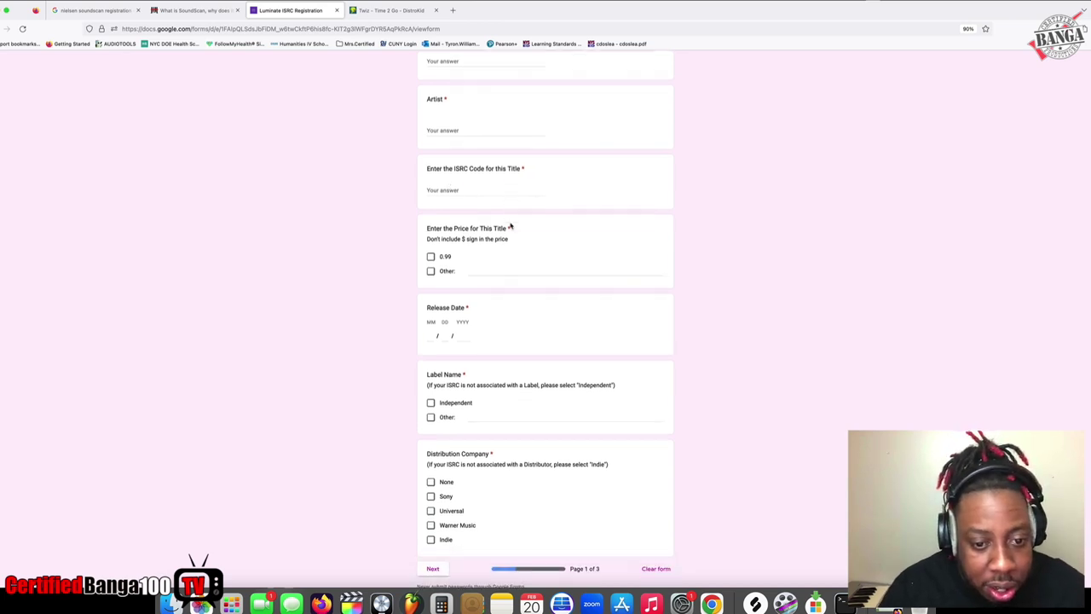
scroll(509, 226, "down", 1)
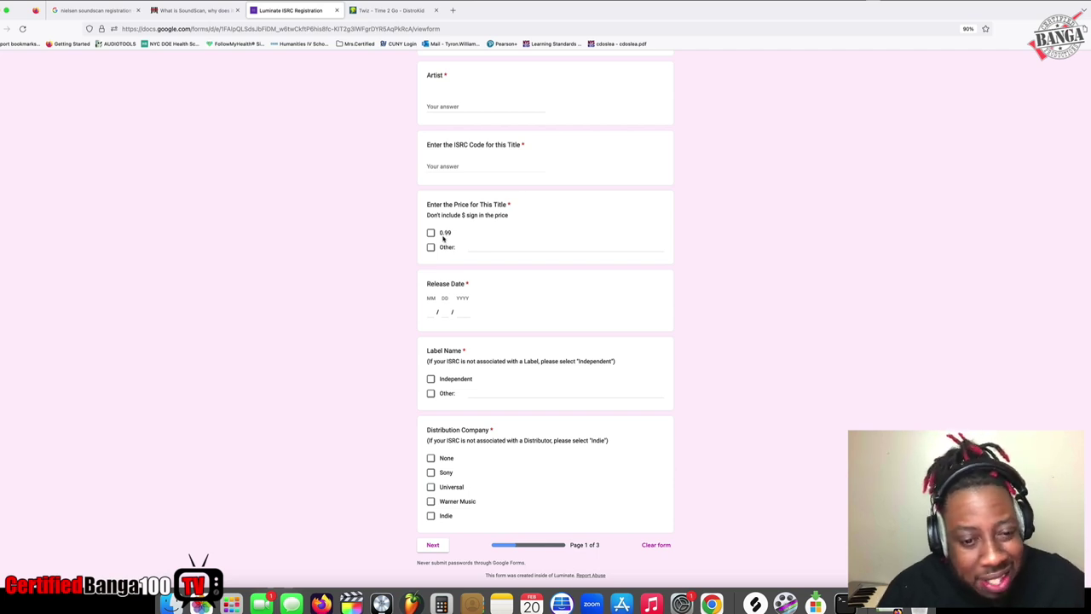
scroll(446, 238, "down", 1)
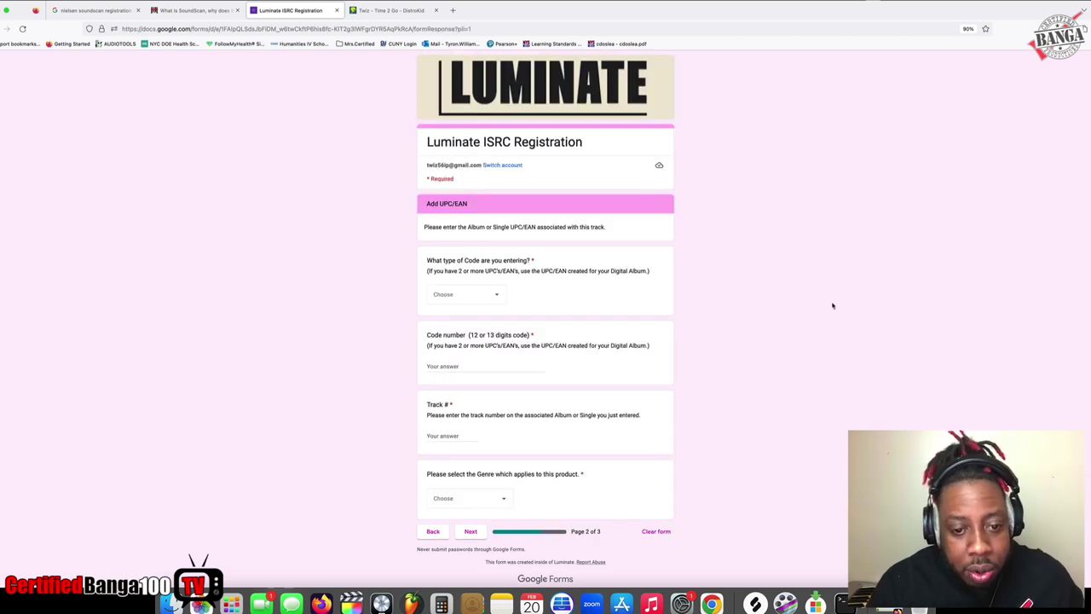
Step: Set the code type to UPC (12 digits code) and paste the single's UPC as the code number
scroll(810, 302, "down", 1)
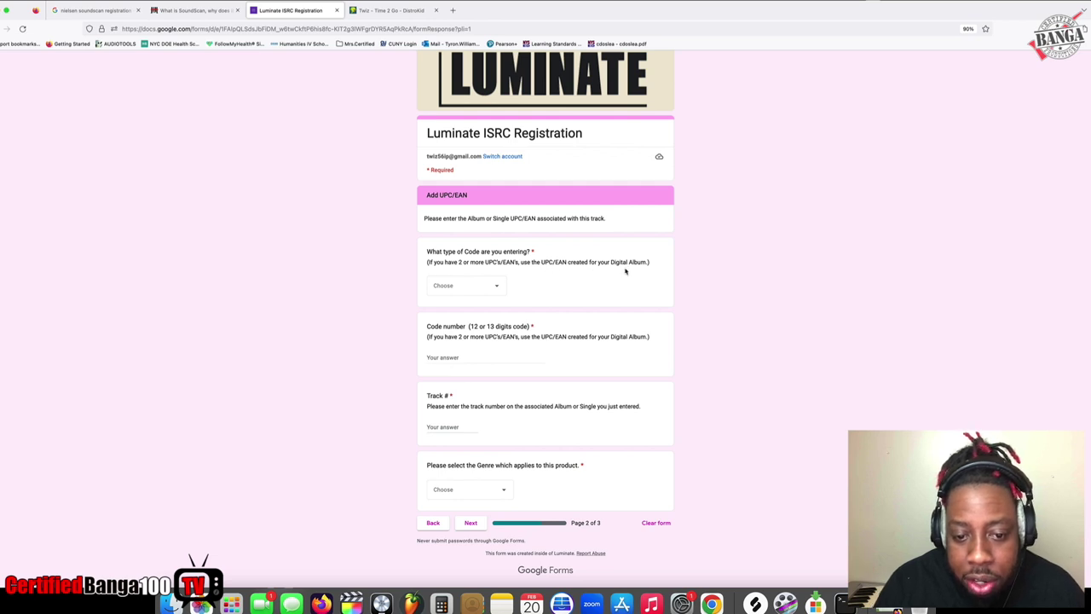
left_click(495, 284)
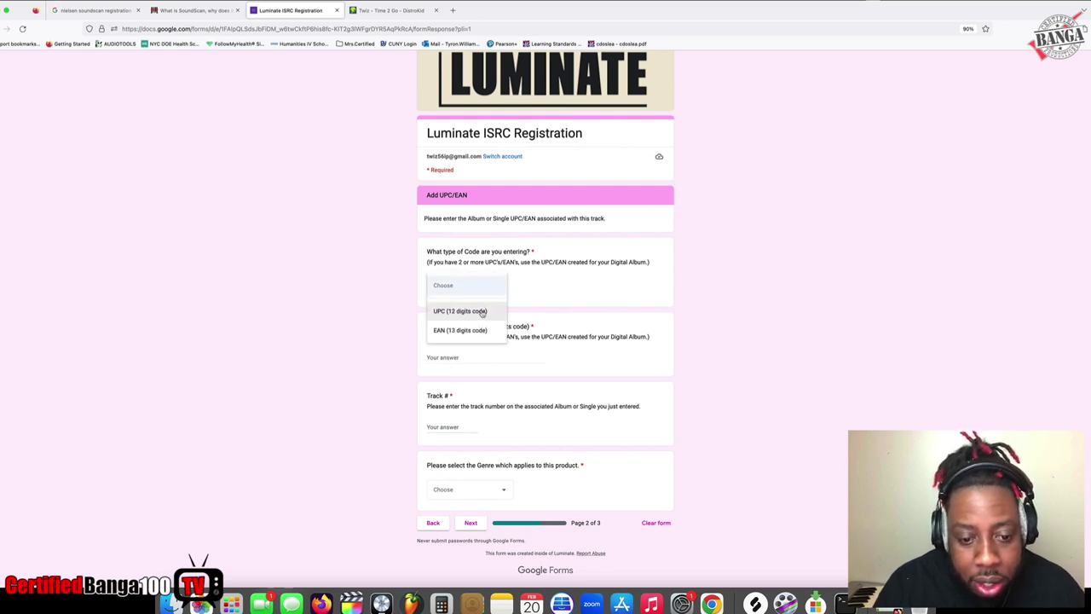
left_click(478, 312)
left_click(443, 358)
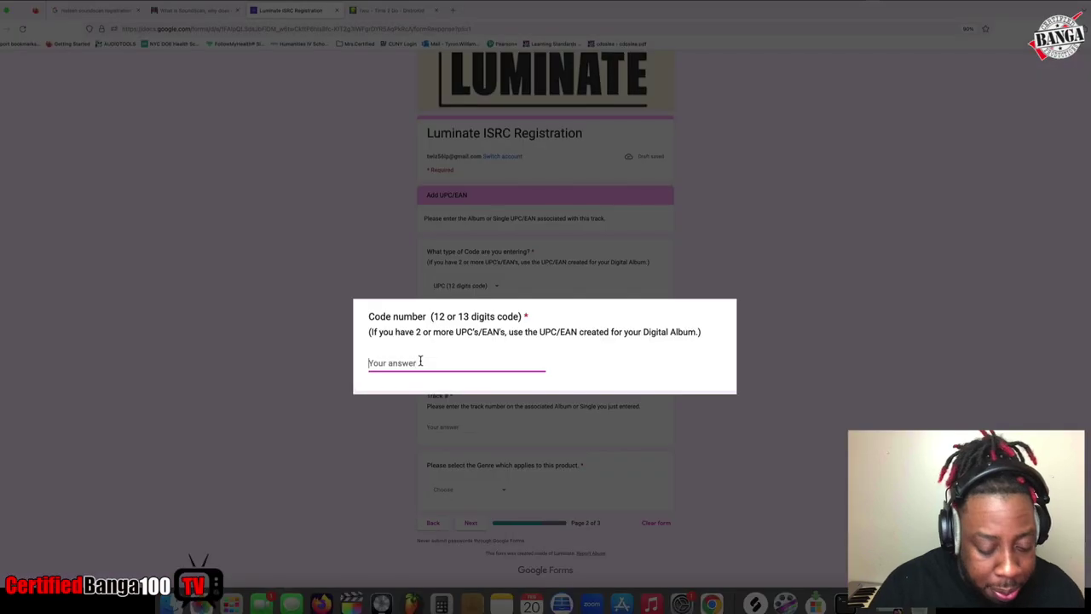
key("super+v")
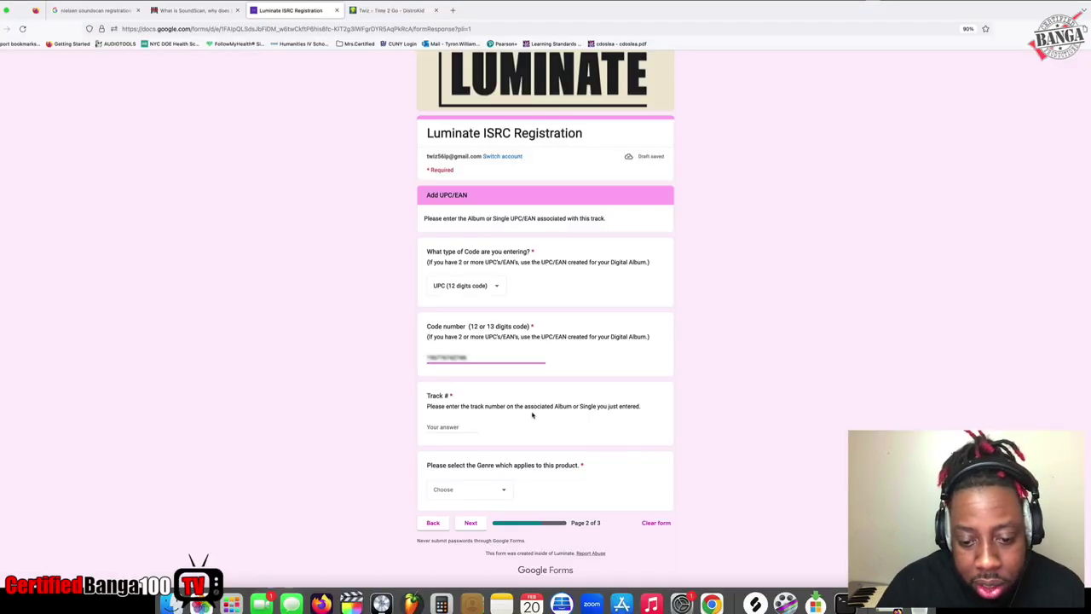
Step: Enter 1 as the track number, choose the R&B/Hip-Hop genre and continue to the contact information page
left_click(457, 425)
type("1")
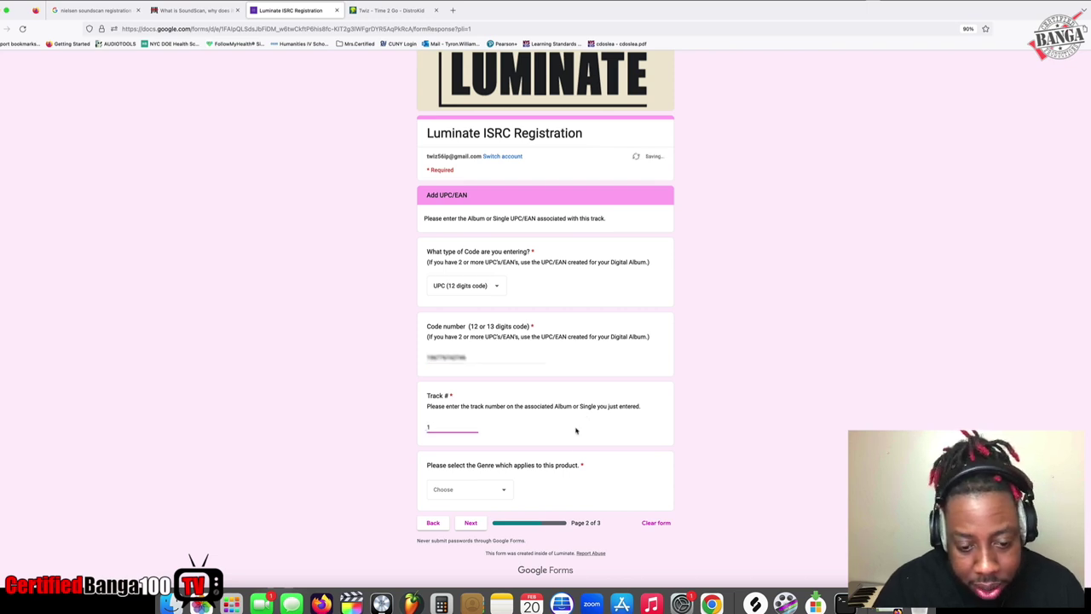
left_click(497, 484)
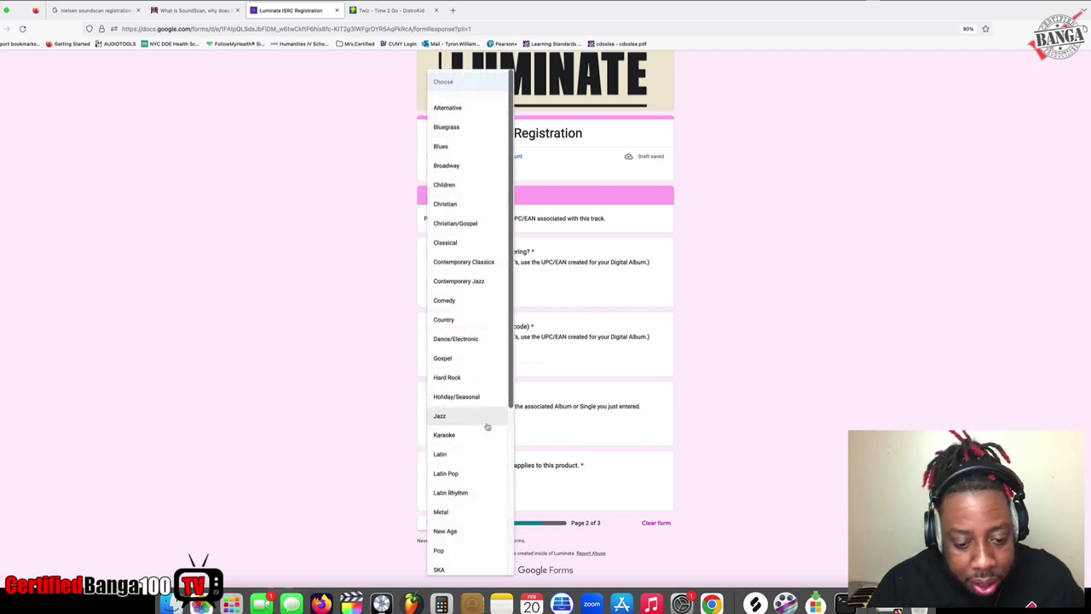
scroll(487, 433, "down", 3)
scroll(487, 426, "down", 3)
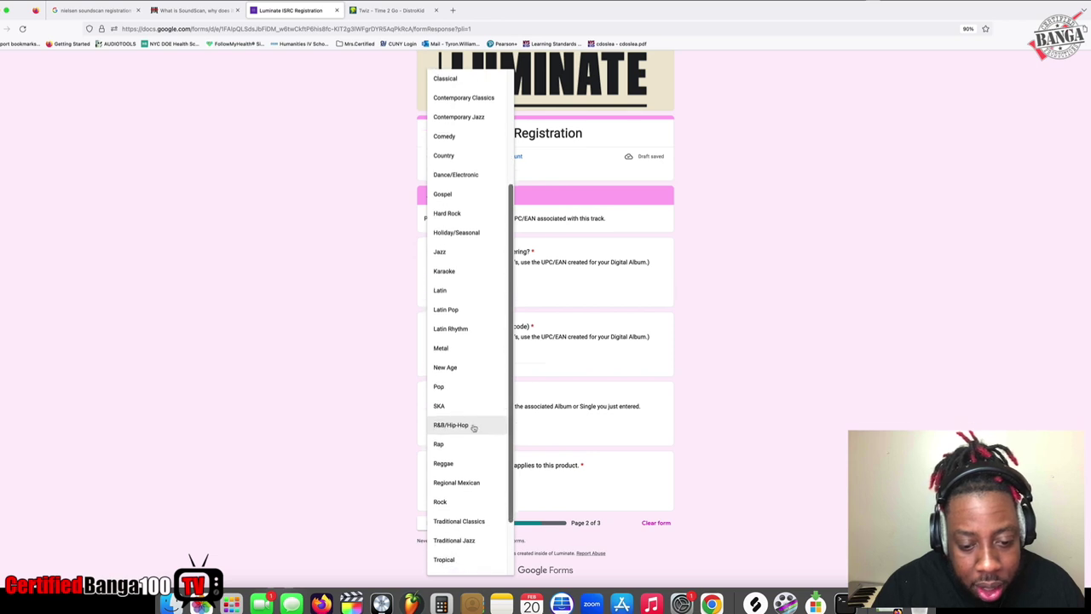
left_click(477, 426)
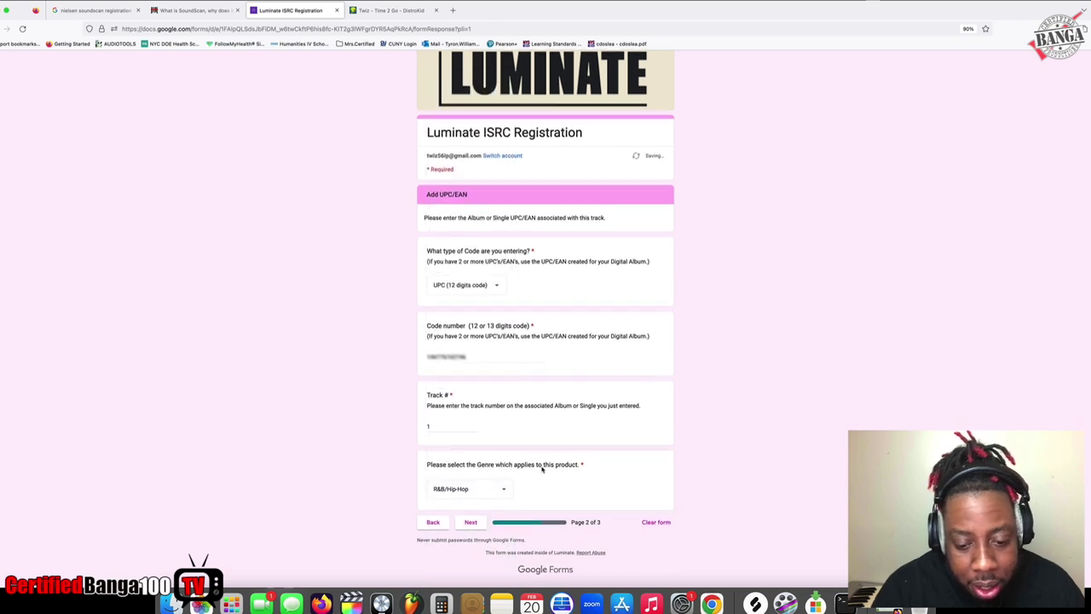
left_click(471, 521)
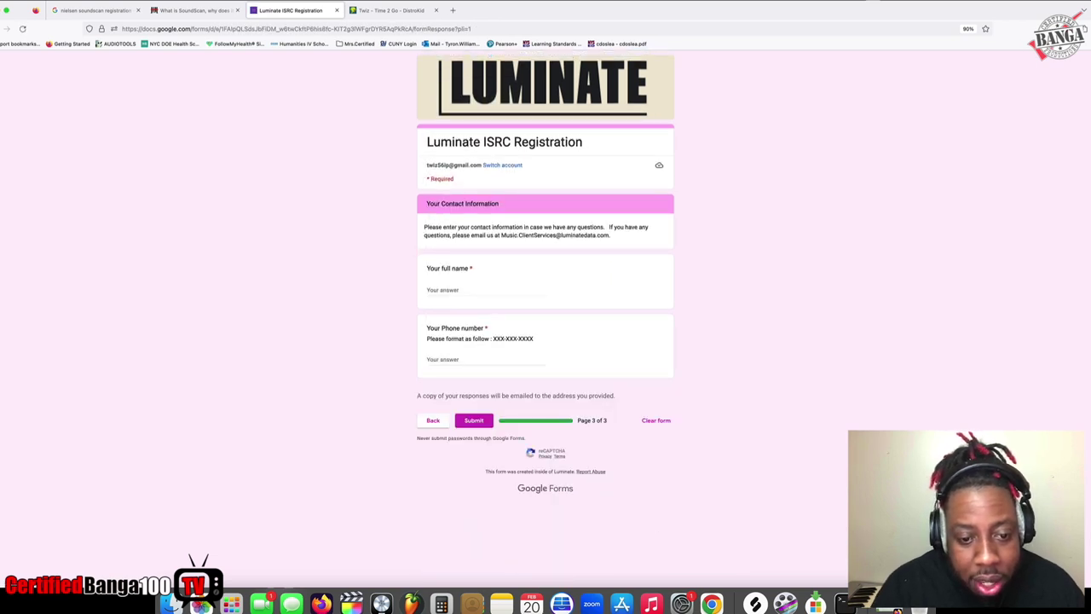